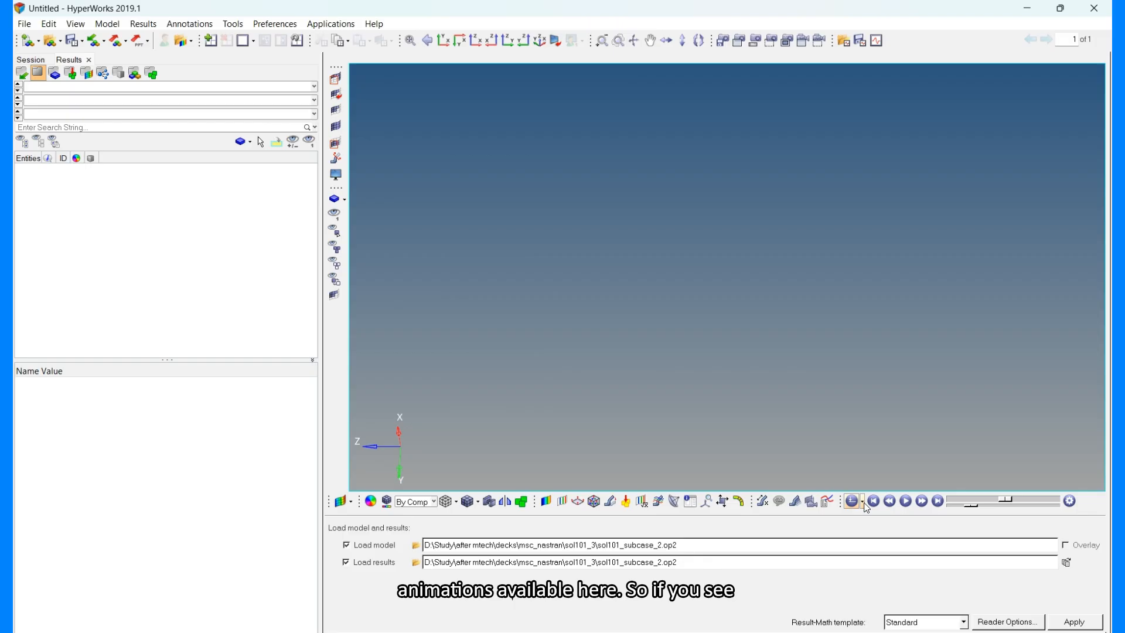
# Set linear animation mode and load the sol101_subcase_2.op2 model and results.
pyautogui.click(865, 503)
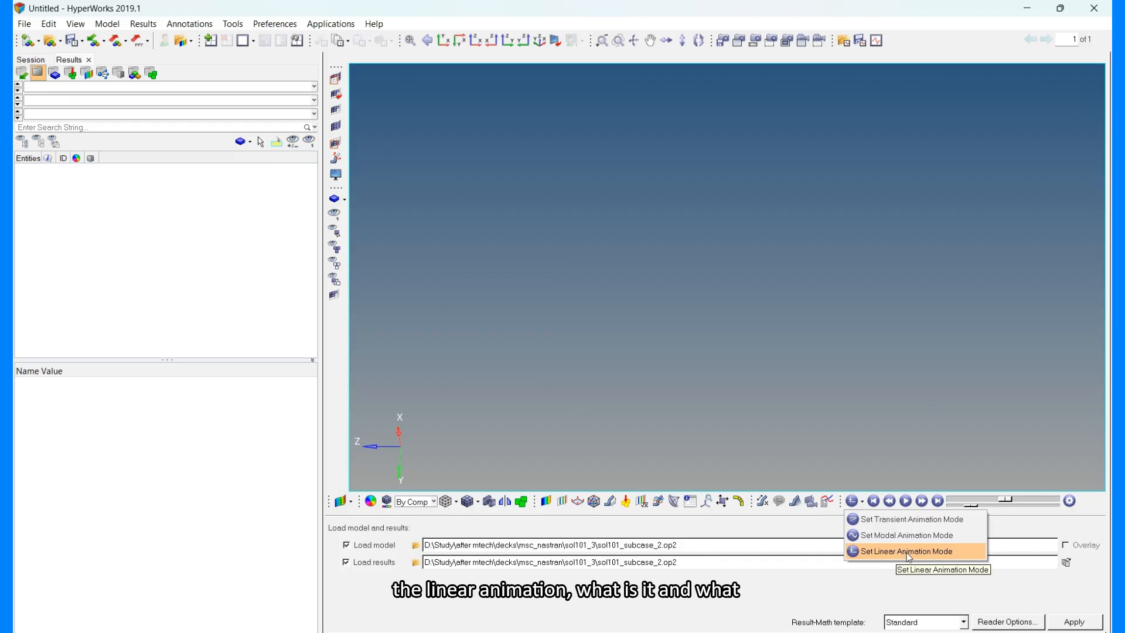
pyautogui.click(691, 519)
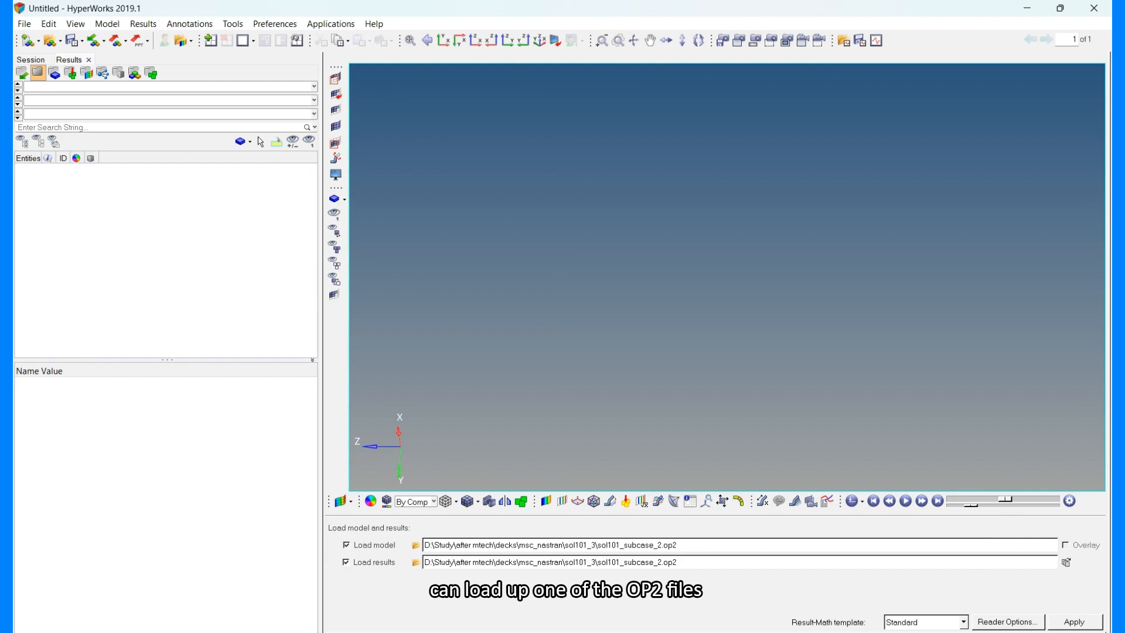
pyautogui.click(1074, 622)
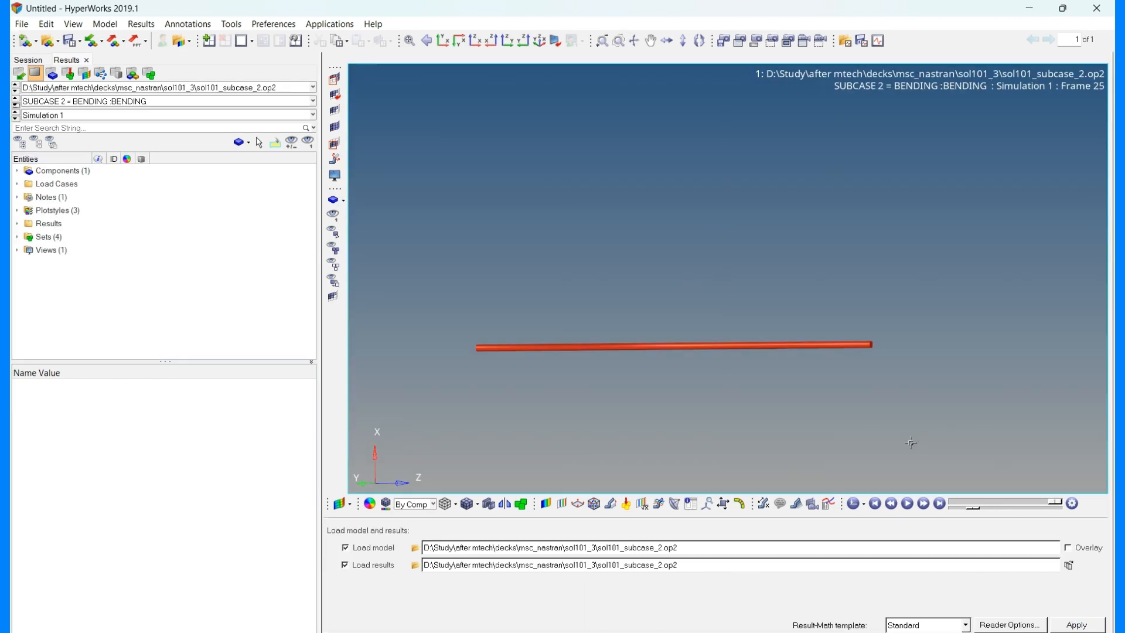
# Play the linear animation of the rod's bending result.
pyautogui.click(908, 504)
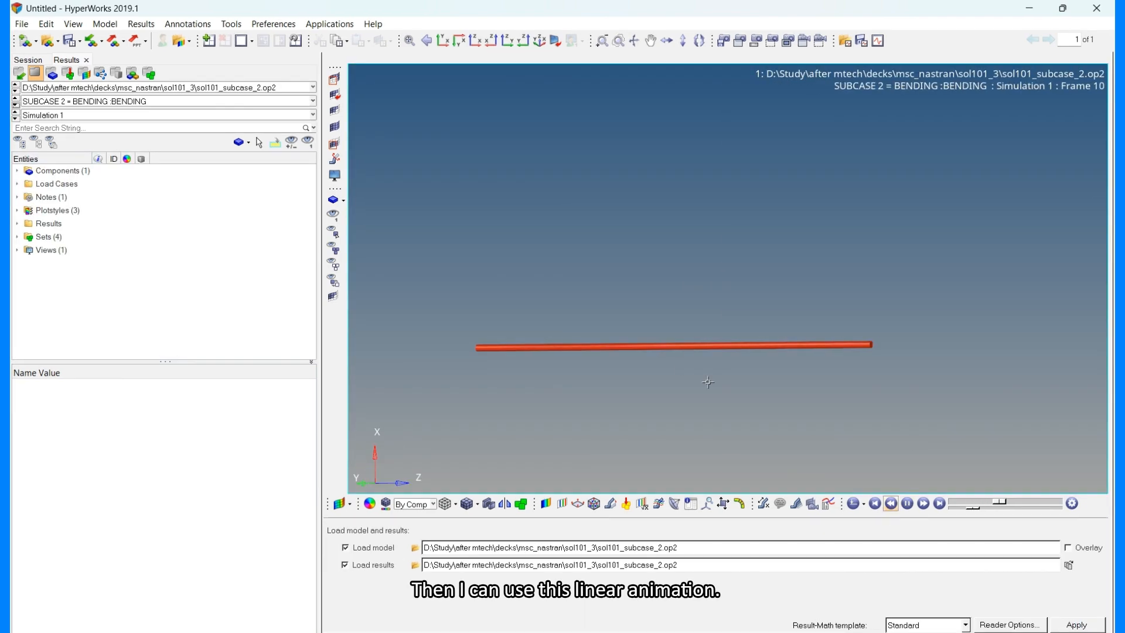
pyautogui.keyDown('ctrl'); pyautogui.moveTo(636, 338); pyautogui.dragTo(643, 426); pyautogui.keyUp('ctrl')
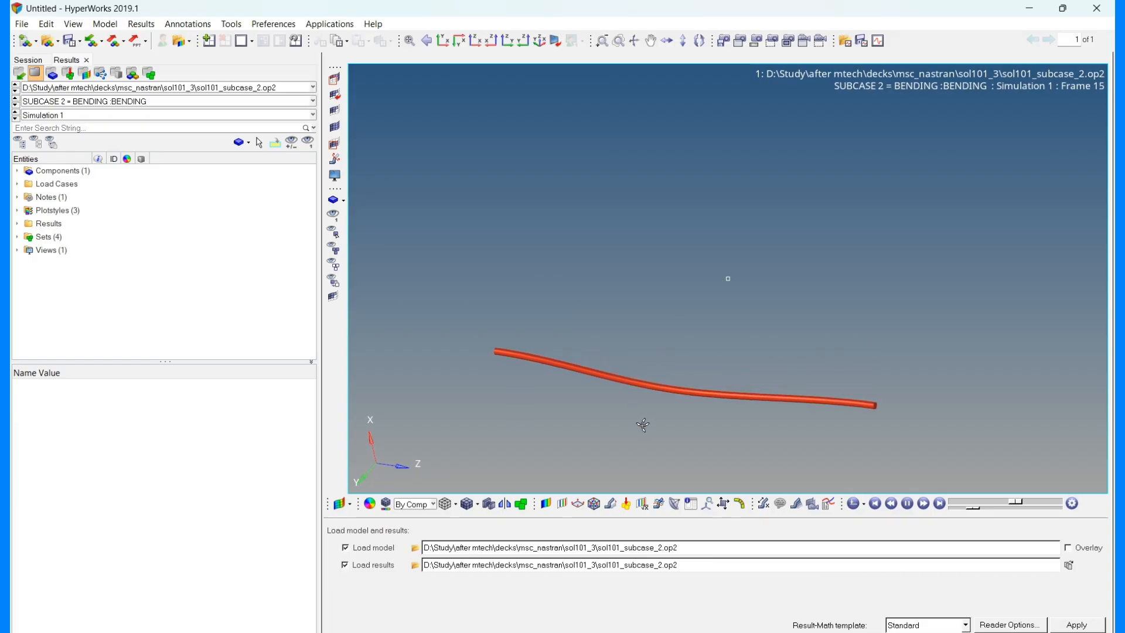
pyautogui.keyDown('ctrl'); pyautogui.moveTo(648, 384); pyautogui.dragTo(703, 431); pyautogui.keyUp('ctrl')
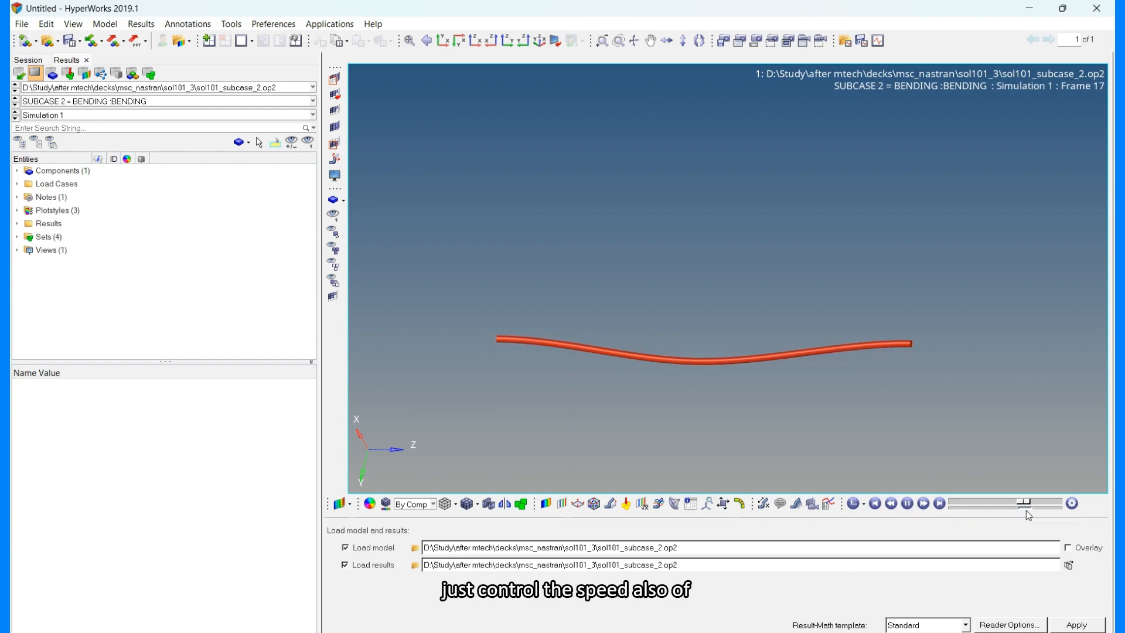
# Reduce the animation speed and step through the frames using the animation controls.
pyautogui.moveTo(1025, 510); pyautogui.dragTo(968, 510)
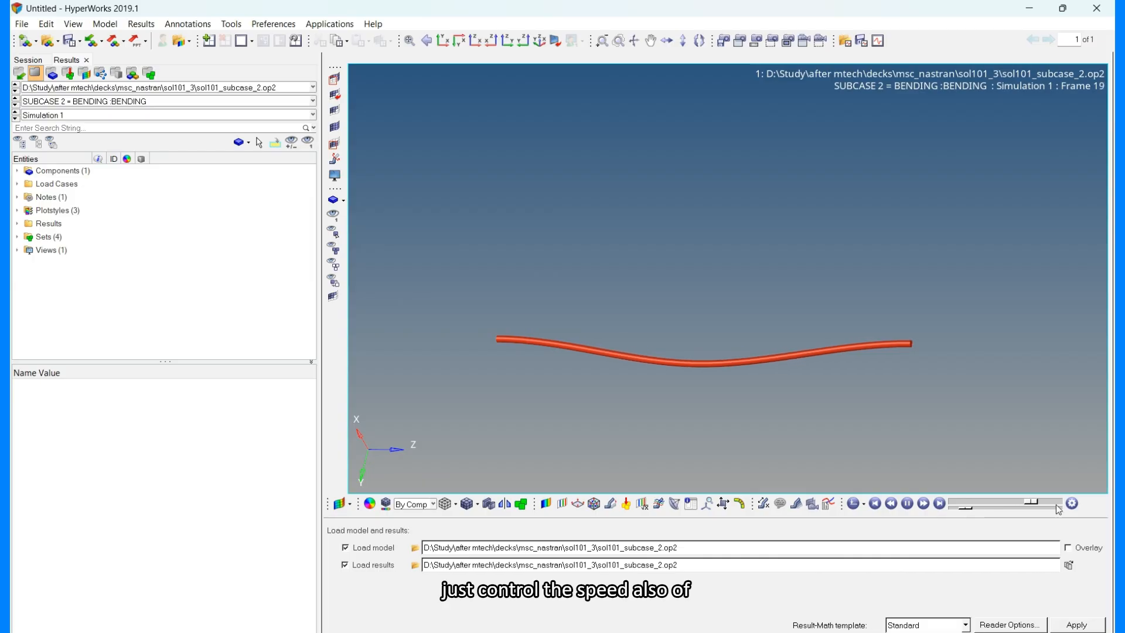
pyautogui.click(1071, 505)
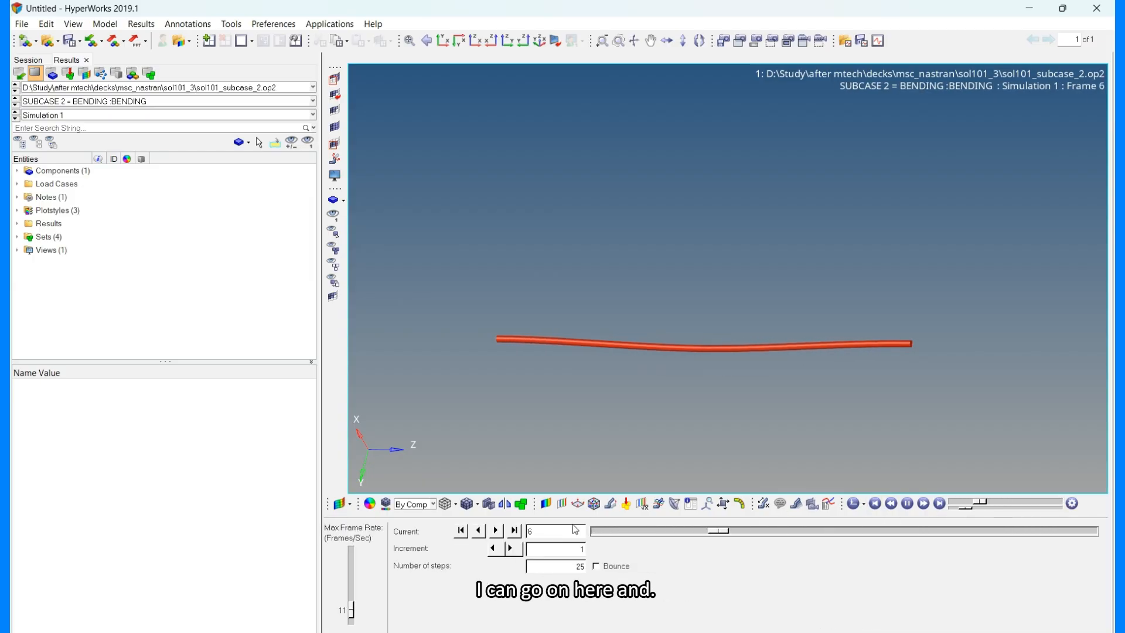
pyautogui.click(469, 503)
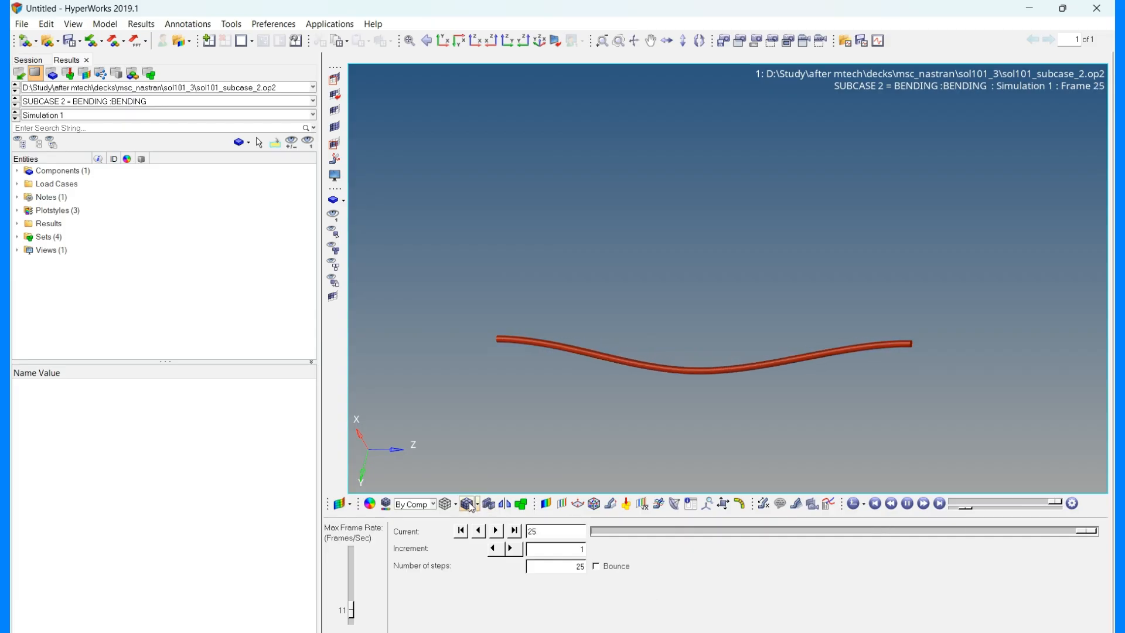
pyautogui.click(477, 504)
pyautogui.click(487, 538)
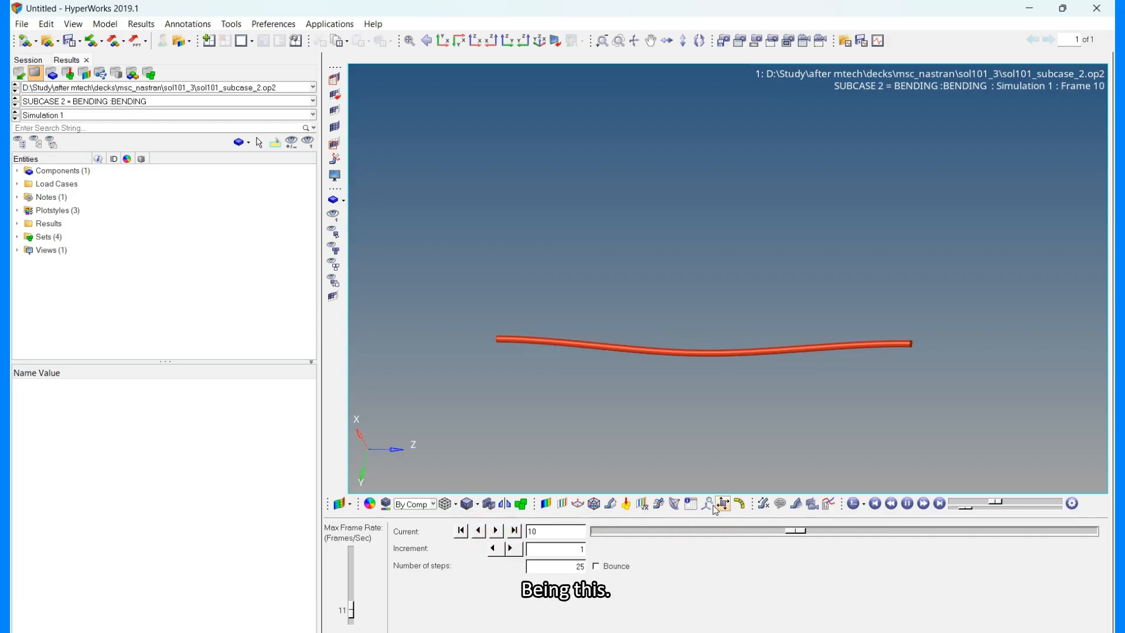
pyautogui.click(518, 507)
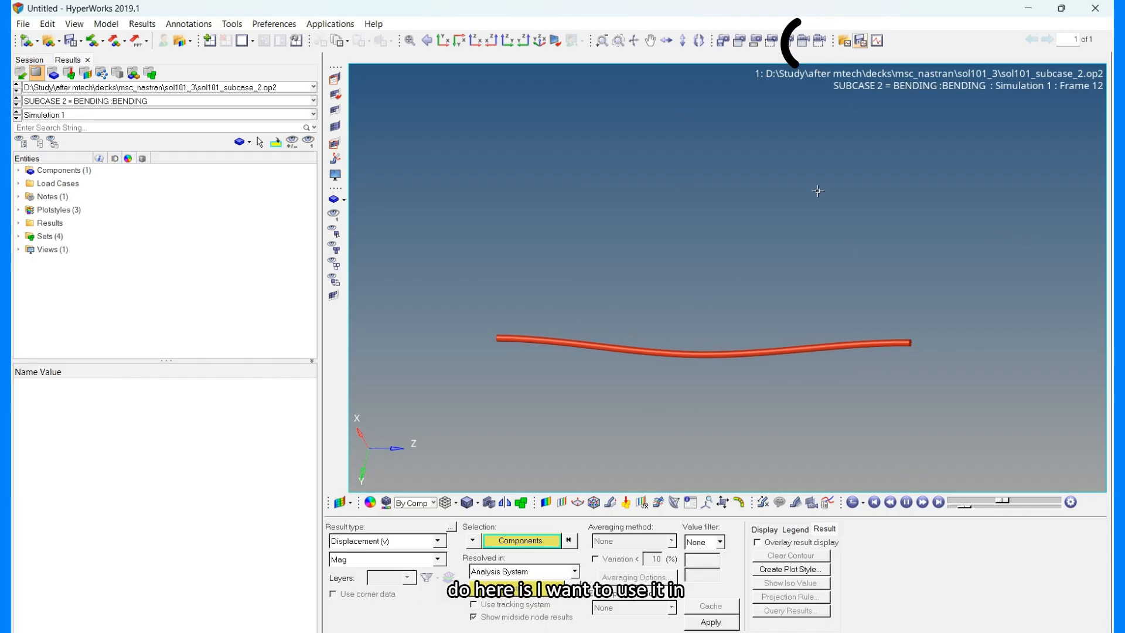
# Capture the graphics area animation as a GIF file named ll.
pyautogui.click(804, 42)
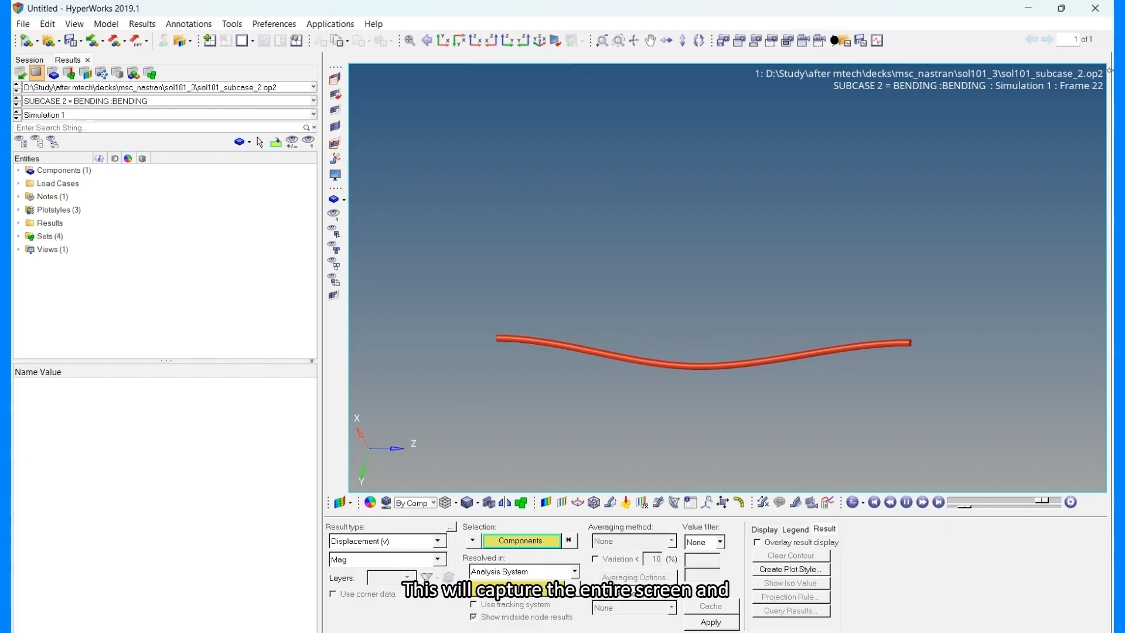
pyautogui.click(804, 41)
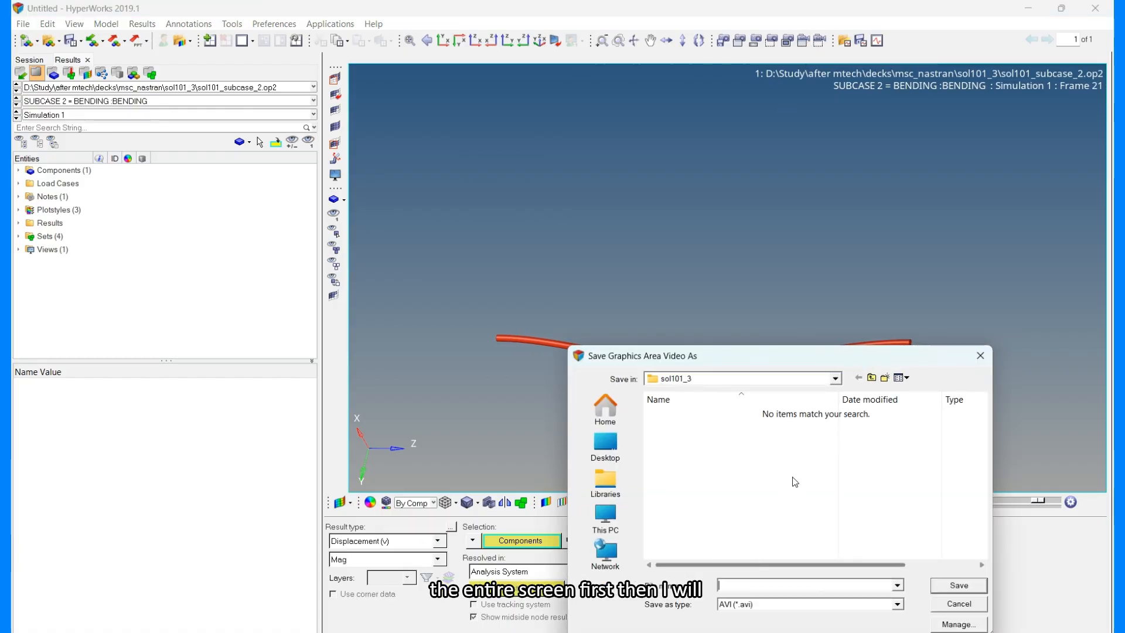
pyautogui.click(753, 606)
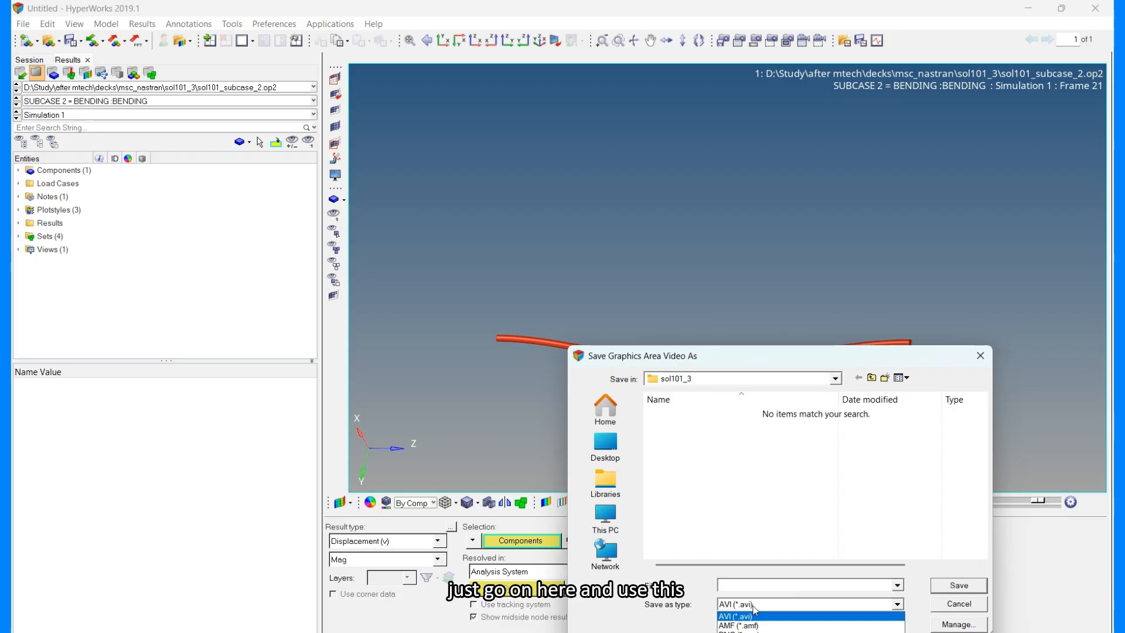
pyautogui.click(740, 620)
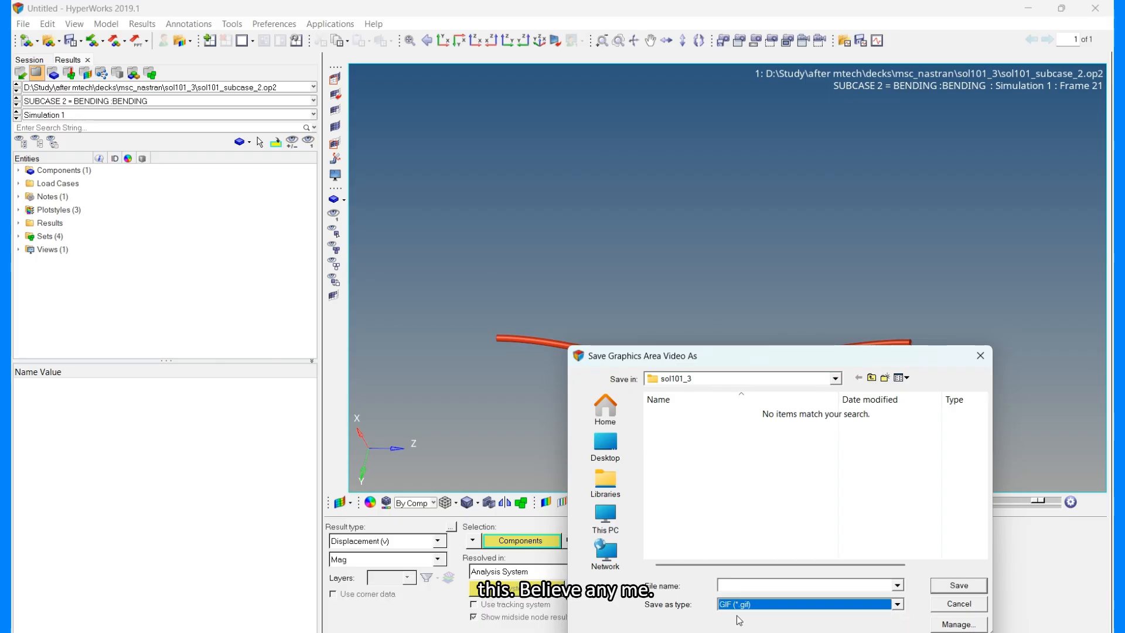
pyautogui.click(755, 584)
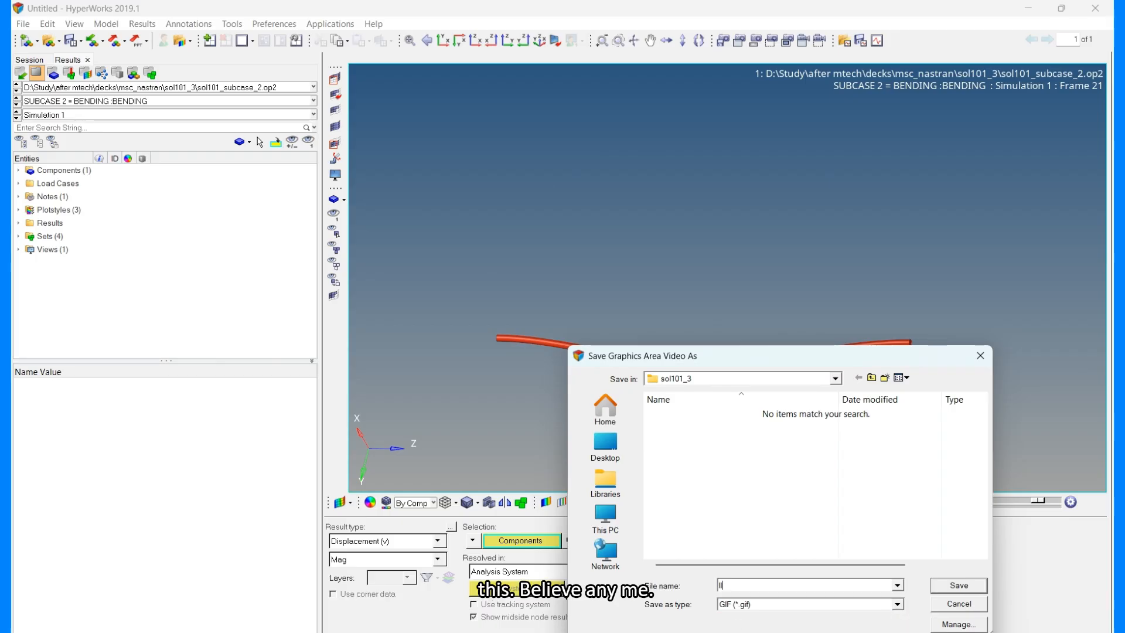
pyautogui.press('Escape')
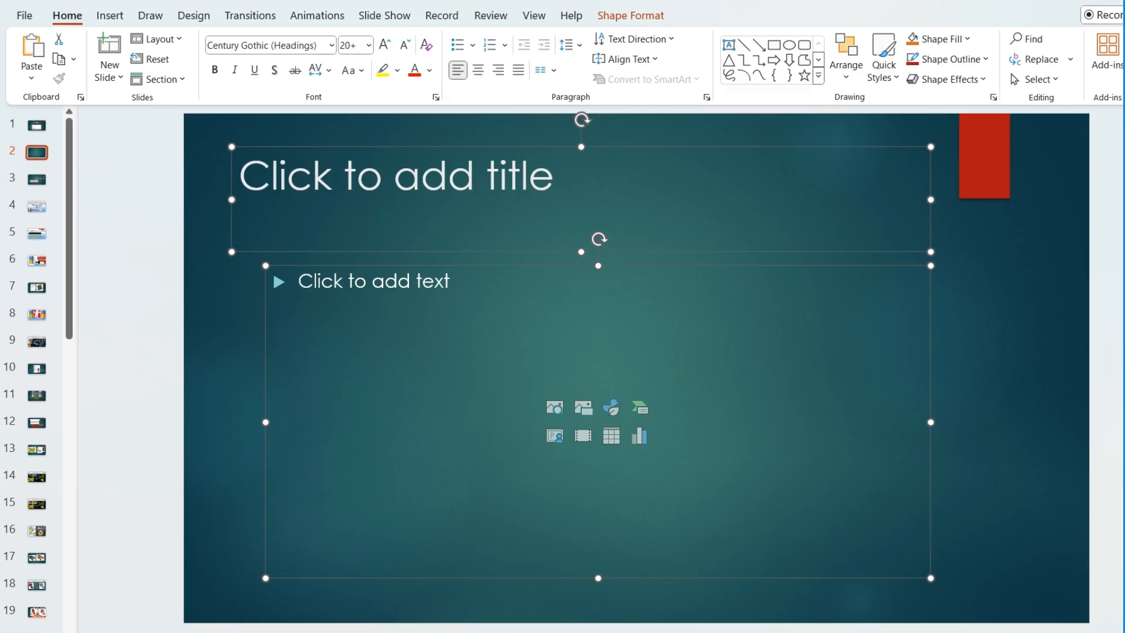
# Delete the slide's placeholder and paste the captured animation onto slide 2.
pyautogui.press('Delete')
pyautogui.hotkey('ctrl', 'v')
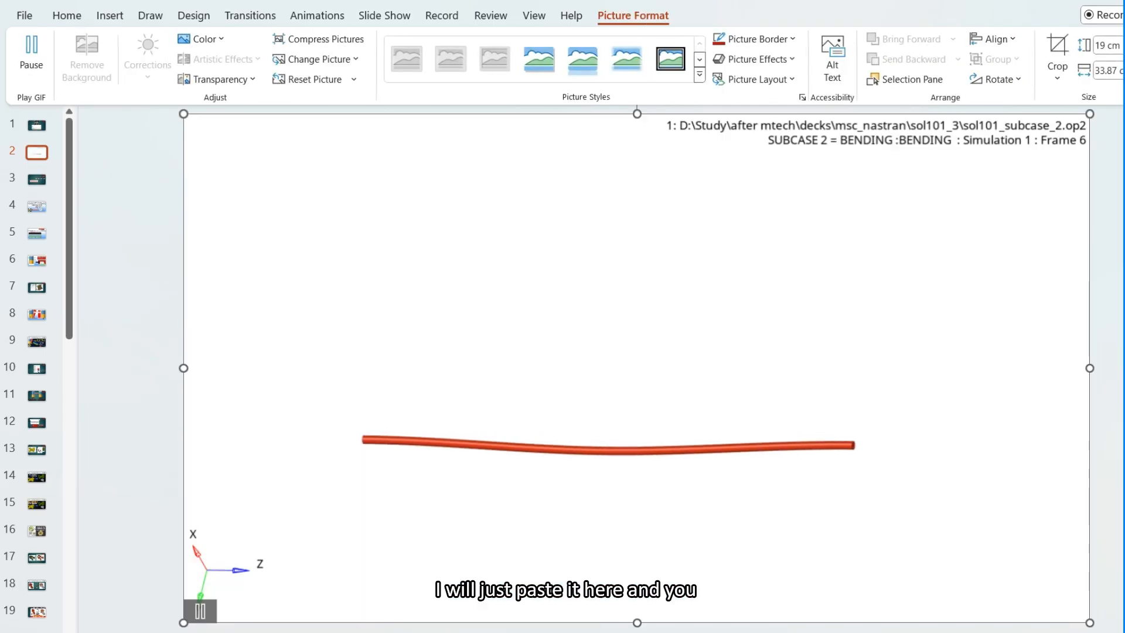
pyautogui.click(1118, 320)
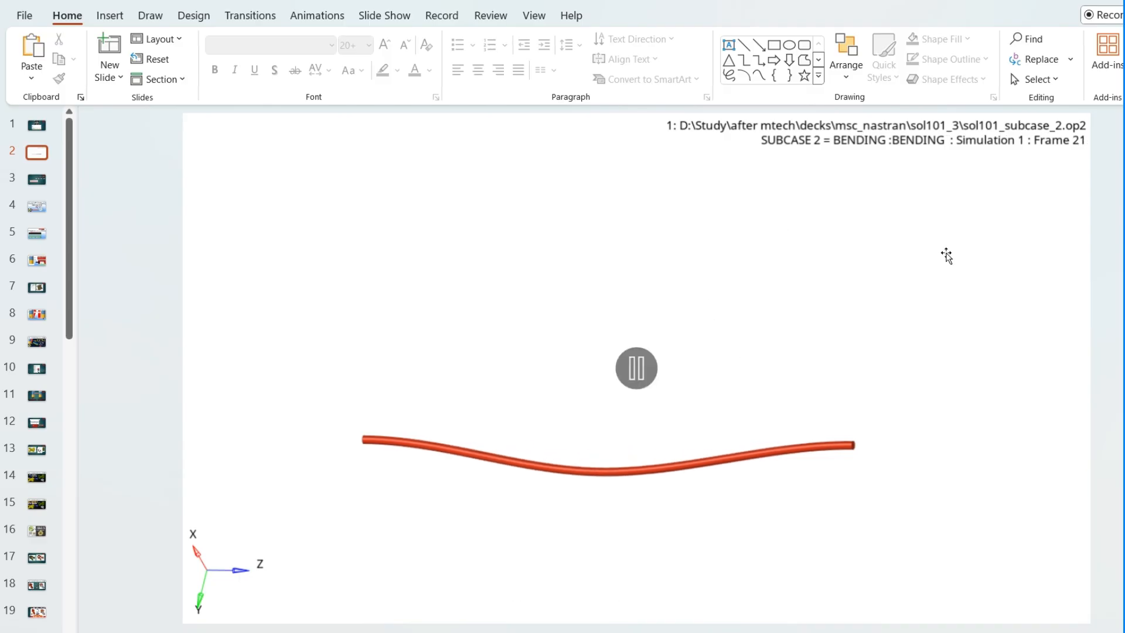
pyautogui.click(771, 369)
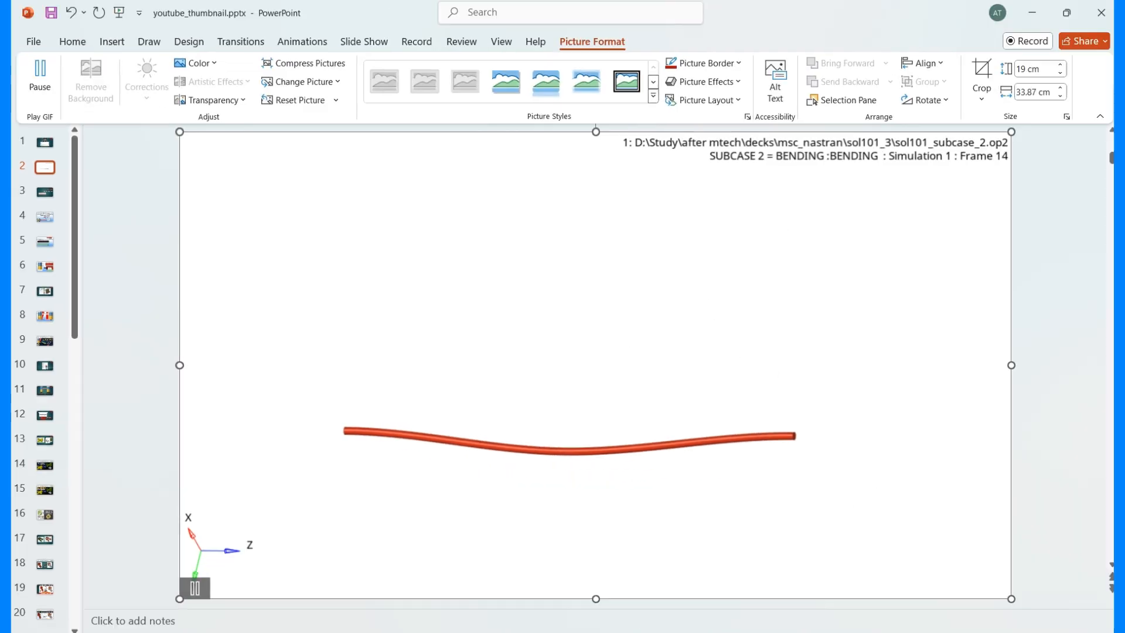
# Record a rectangle-area video around the animated rod, saving it as ll.gif.
pyautogui.click(738, 632)
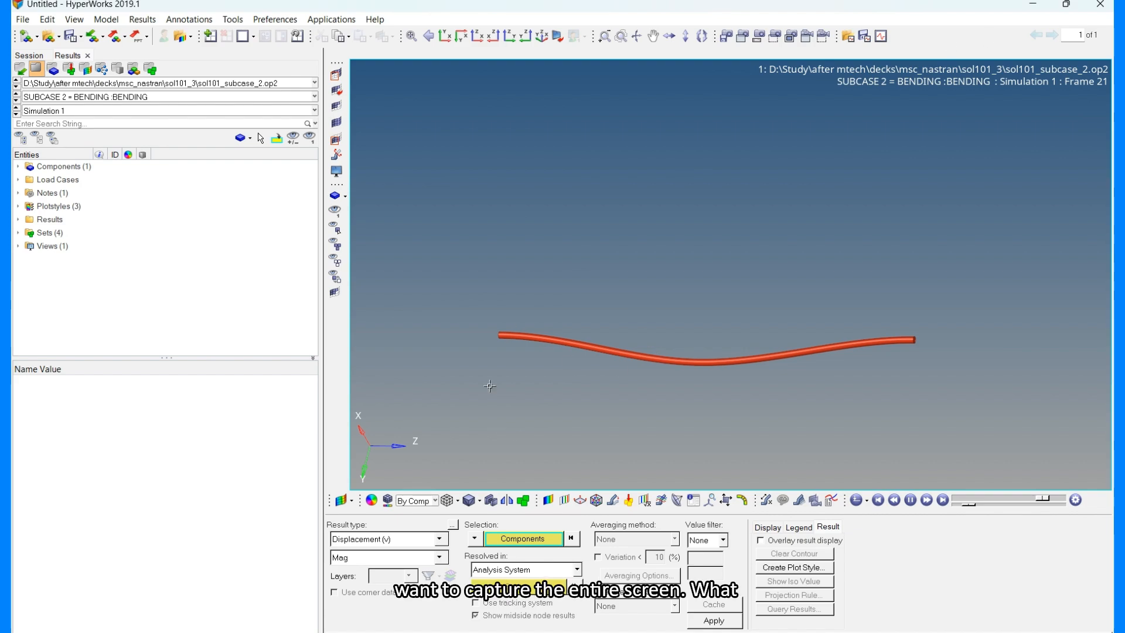
pyautogui.click(825, 36)
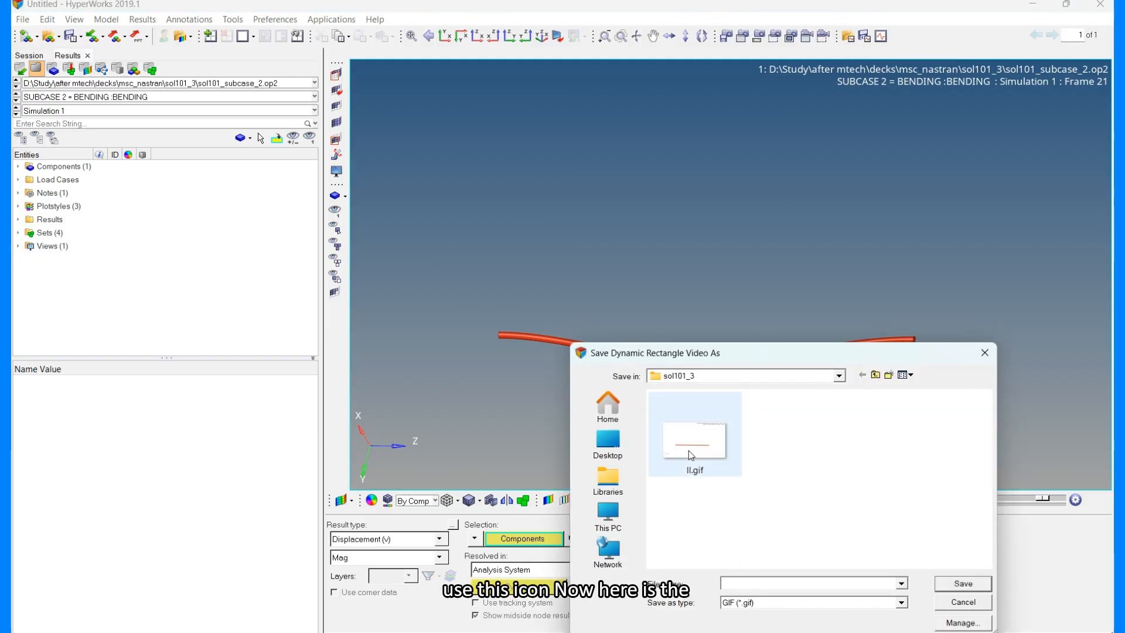
pyautogui.doubleClick(706, 449)
pyautogui.click(595, 335)
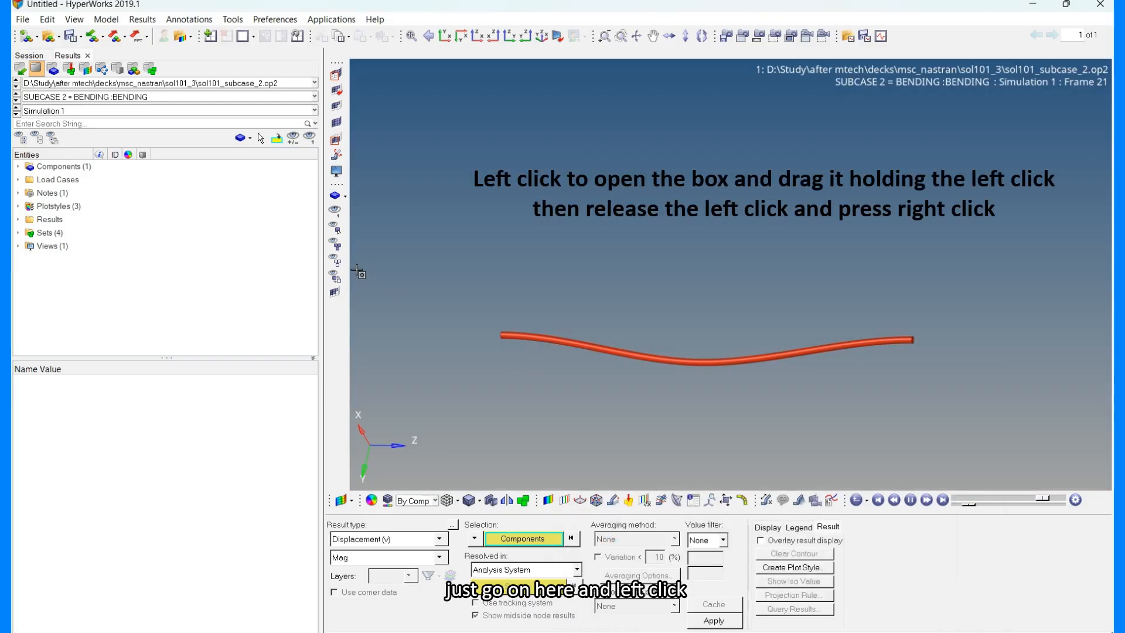
pyautogui.moveTo(358, 271); pyautogui.dragTo(962, 482)
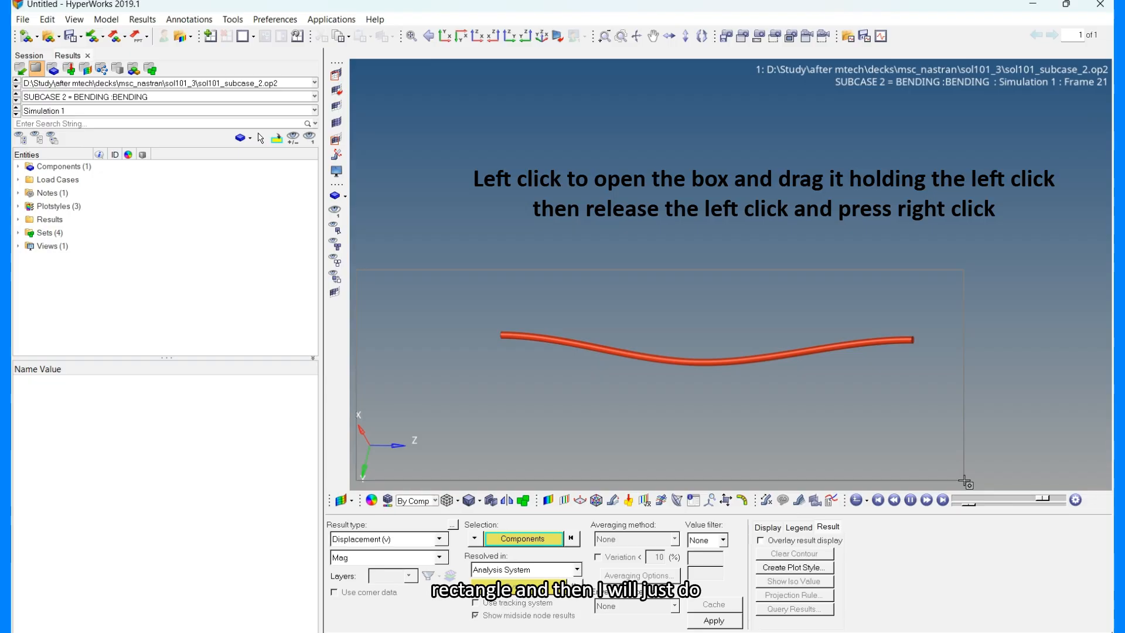
pyautogui.moveTo(966, 482); pyautogui.dragTo(964, 481)
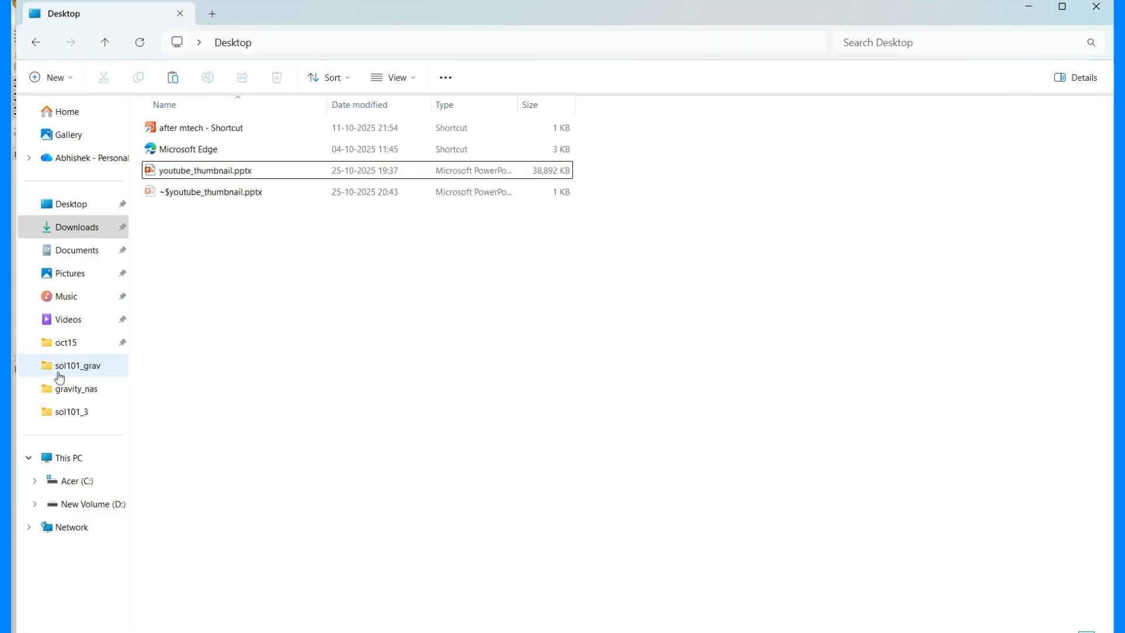
# Open the sol101_3 folder on drive D: and copy ll.gif.
pyautogui.click(82, 503)
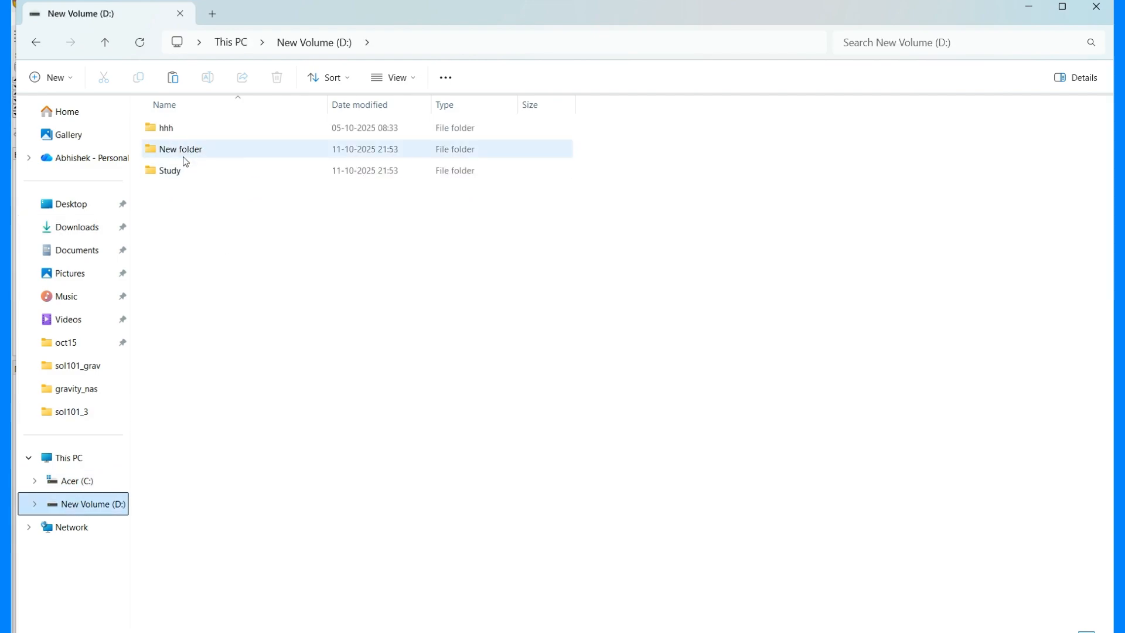
pyautogui.click(96, 366)
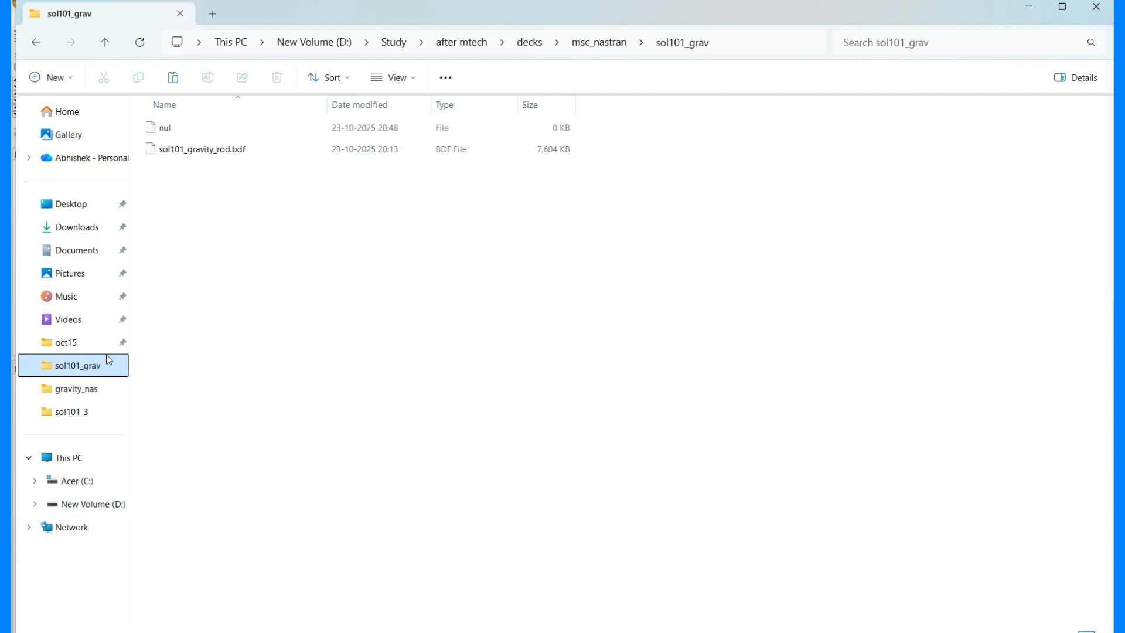
pyautogui.click(600, 44)
pyautogui.doubleClick(188, 171)
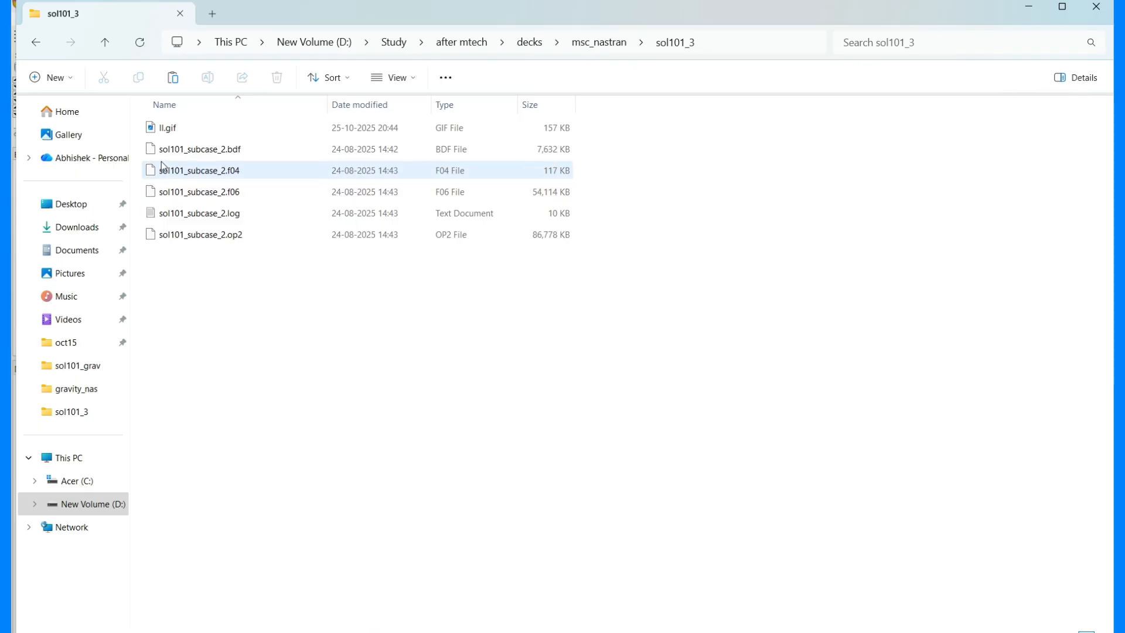
pyautogui.click(168, 127)
pyautogui.rightClick(170, 127)
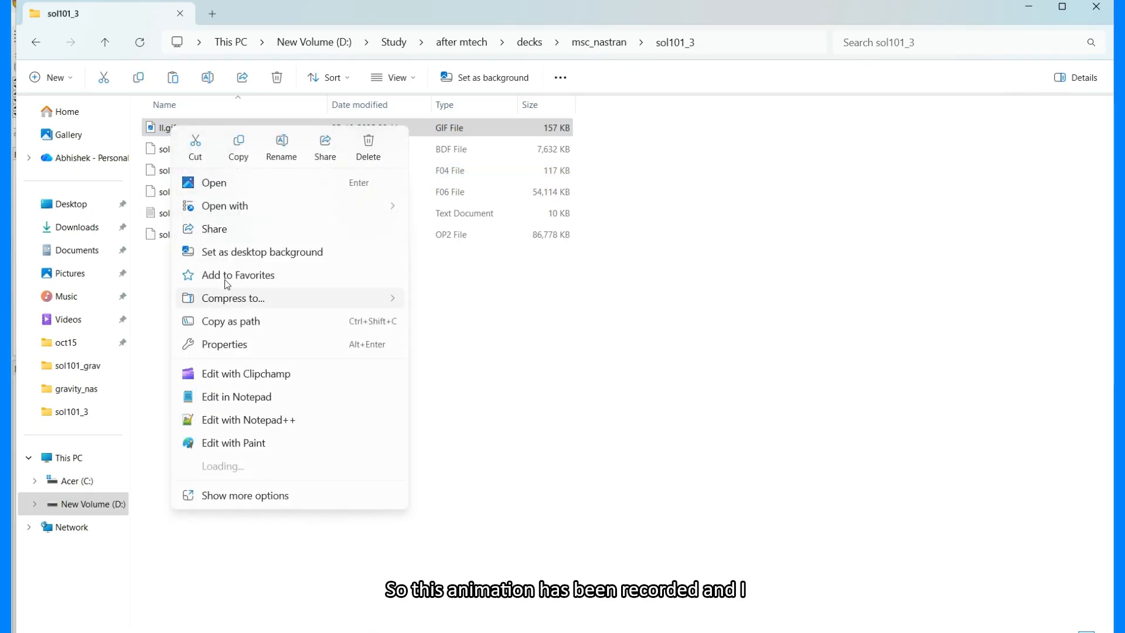
pyautogui.click(238, 146)
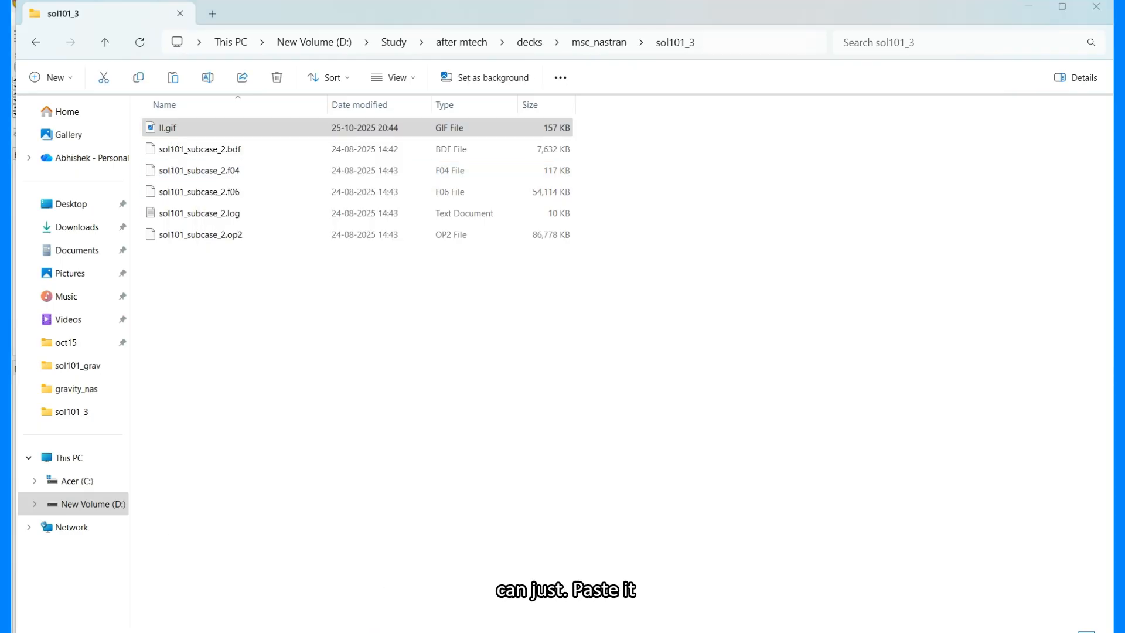
# Insert a new slide after slide 2, delete its placeholder and paste the copied GIF.
pyautogui.hotkey('alt', 'Tab')
pyautogui.rightClick(50, 184)
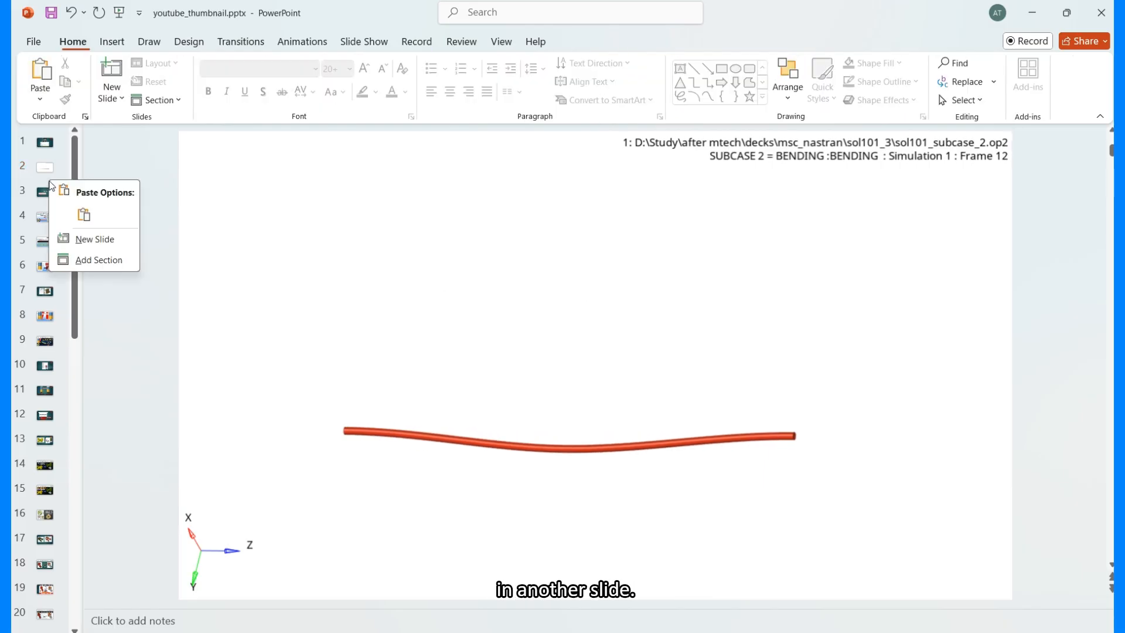
pyautogui.click(86, 239)
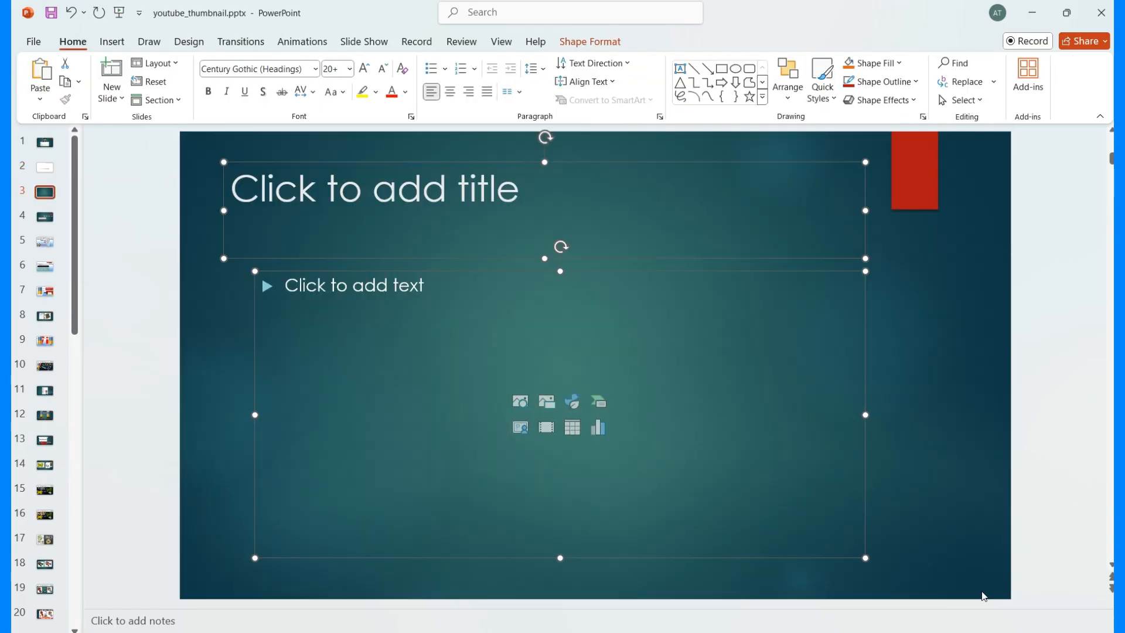
pyautogui.press('Delete')
pyautogui.hotkey('ctrl', 'v')
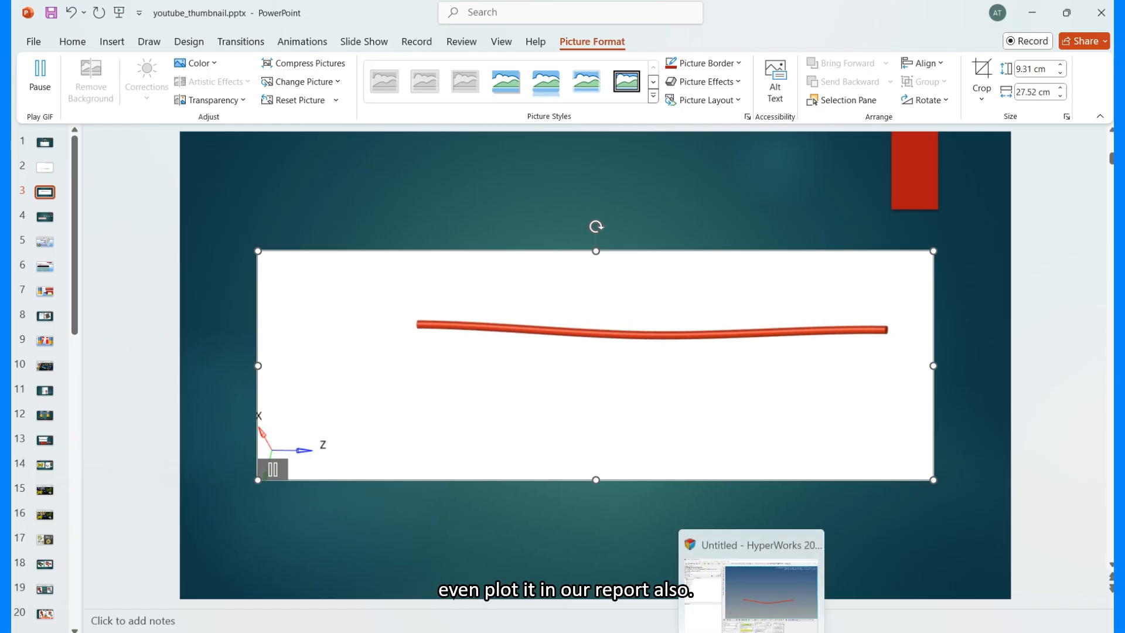
# Set modal animation mode and load the modal_rubber_neo_nastran_rigid model and results.
pyautogui.click(752, 632)
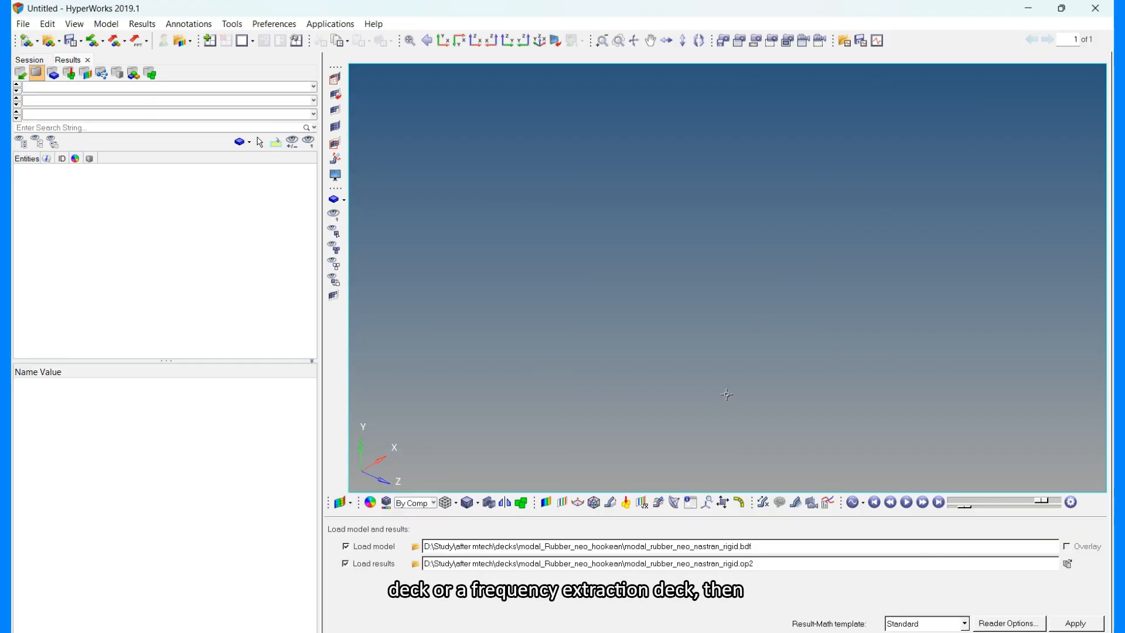
pyautogui.click(864, 504)
pyautogui.click(869, 537)
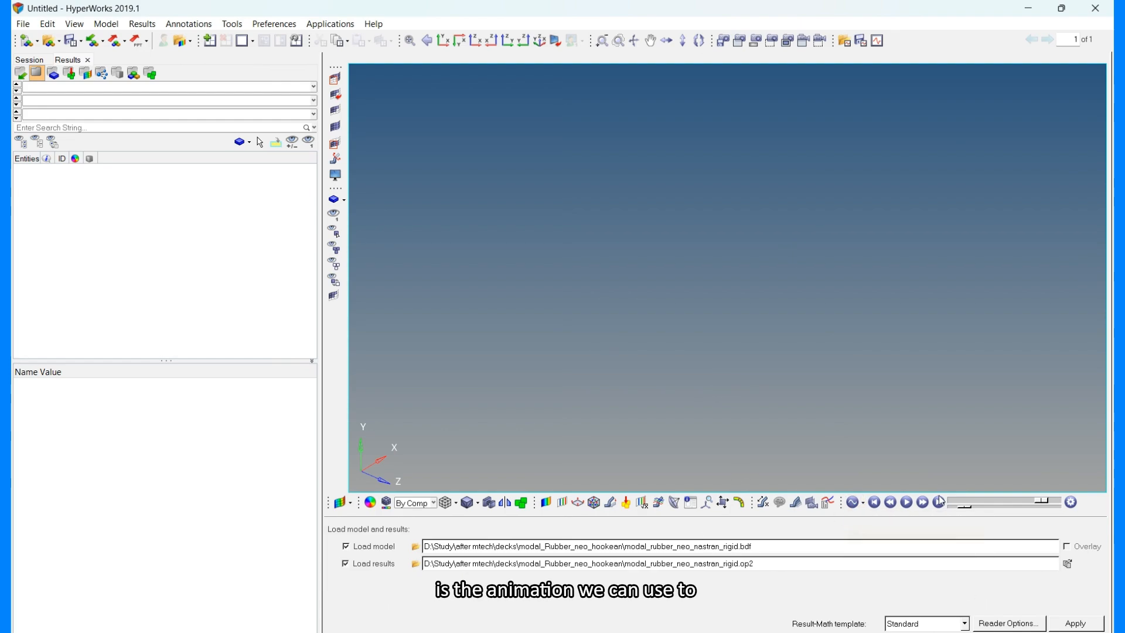
pyautogui.click(1065, 620)
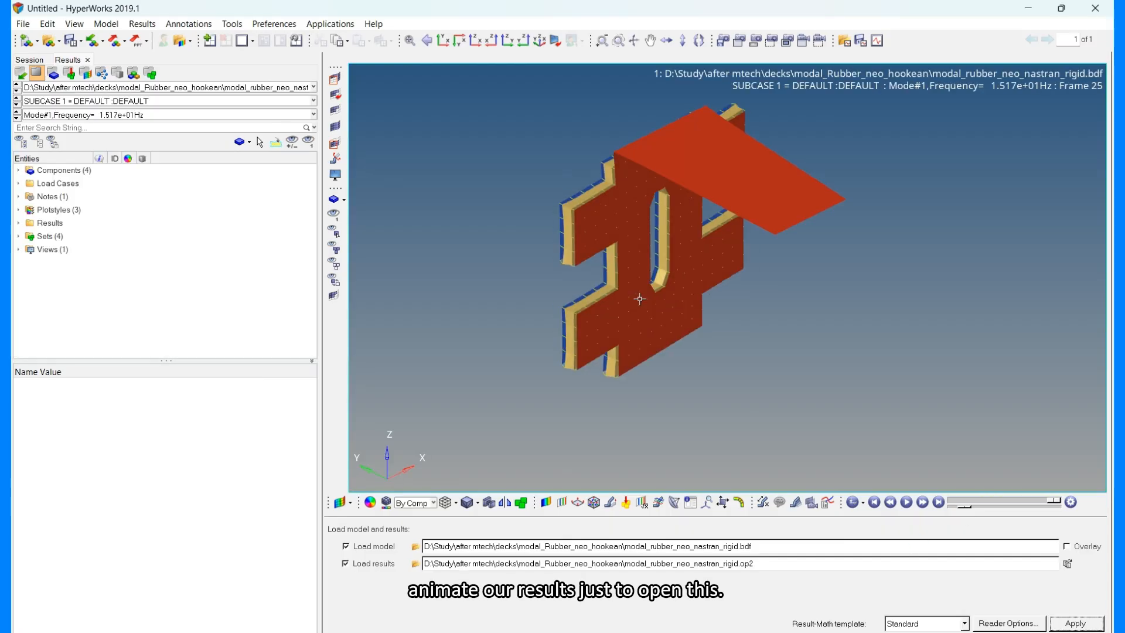
# Switch the results animation to modal animation mode.
pyautogui.moveTo(680, 212)
pyautogui.keyDown('ctrl'); pyautogui.mouseDown()
pyautogui.moveTo(885, 180)
pyautogui.moveTo(786, 244)
pyautogui.moveTo(741, 297)
pyautogui.moveTo(832, 376)
pyautogui.moveTo(899, 465)
pyautogui.mouseUp(); pyautogui.keyUp('ctrl')
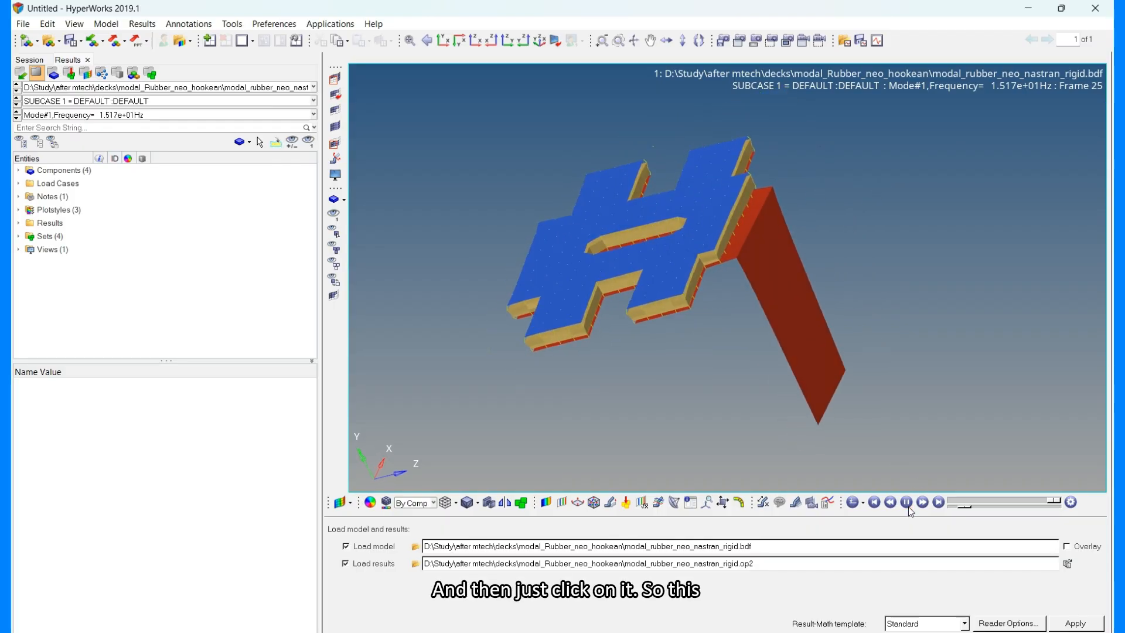
pyautogui.click(865, 503)
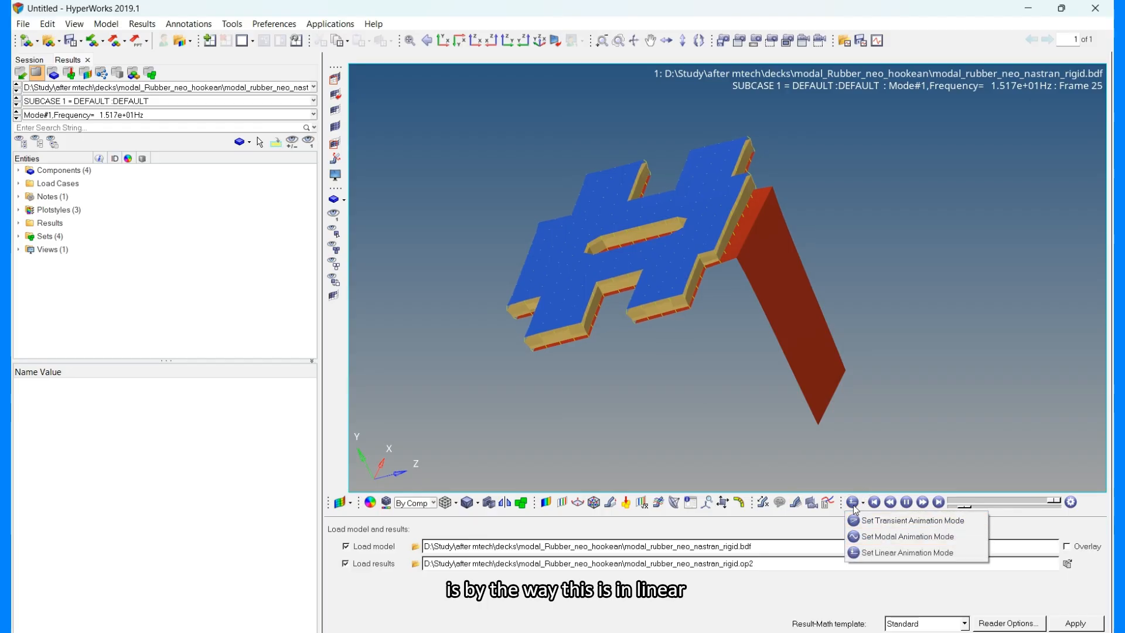
pyautogui.click(870, 536)
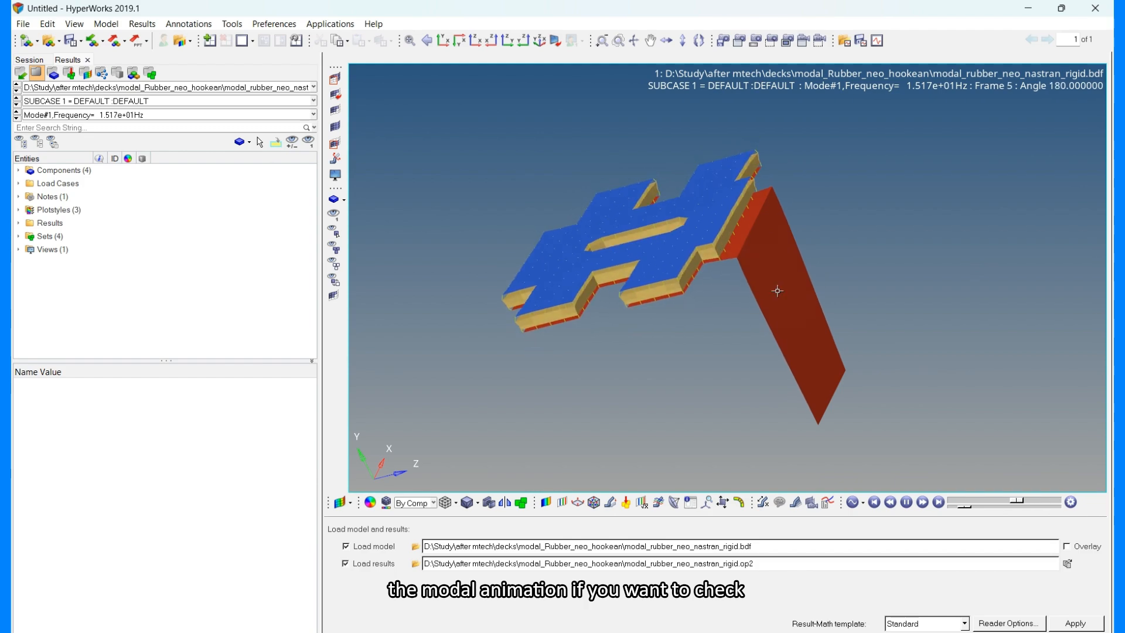
# Step through the mode list to Mode#2 and then Mode#3, and play the Mode#3 animation.
pyautogui.click(43, 118)
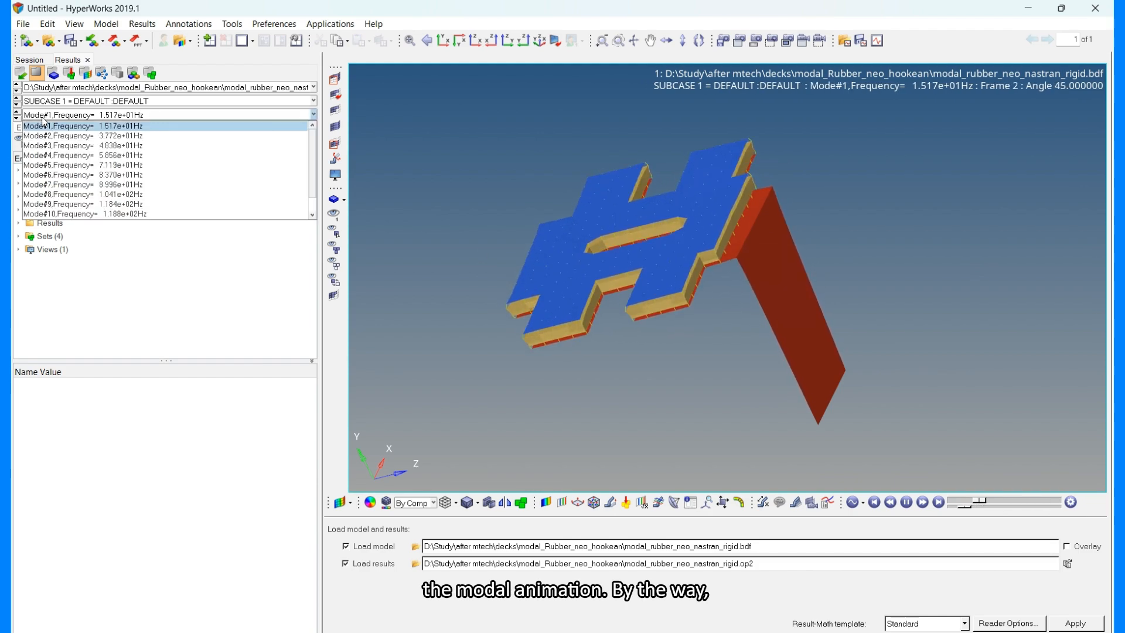
pyautogui.click(95, 136)
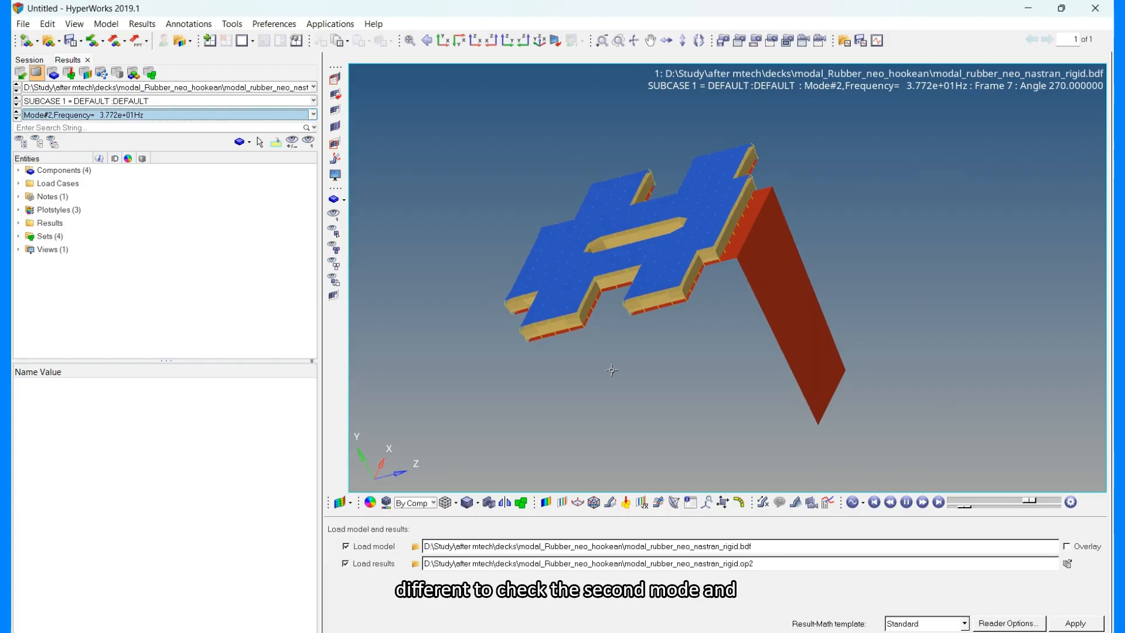
pyautogui.click(35, 114)
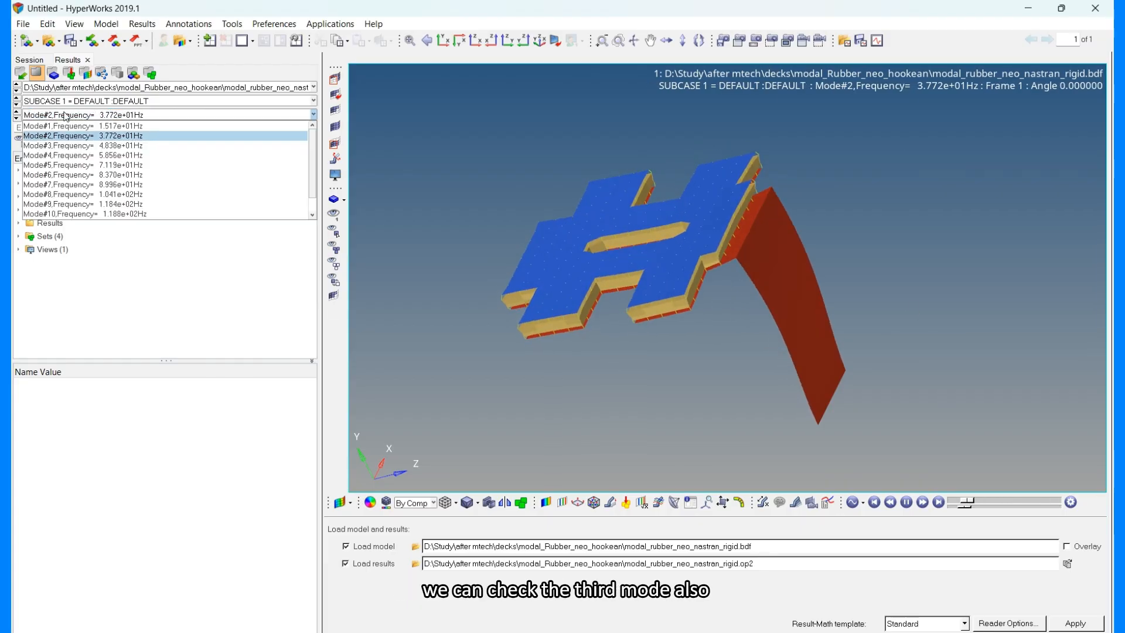
pyautogui.click(68, 147)
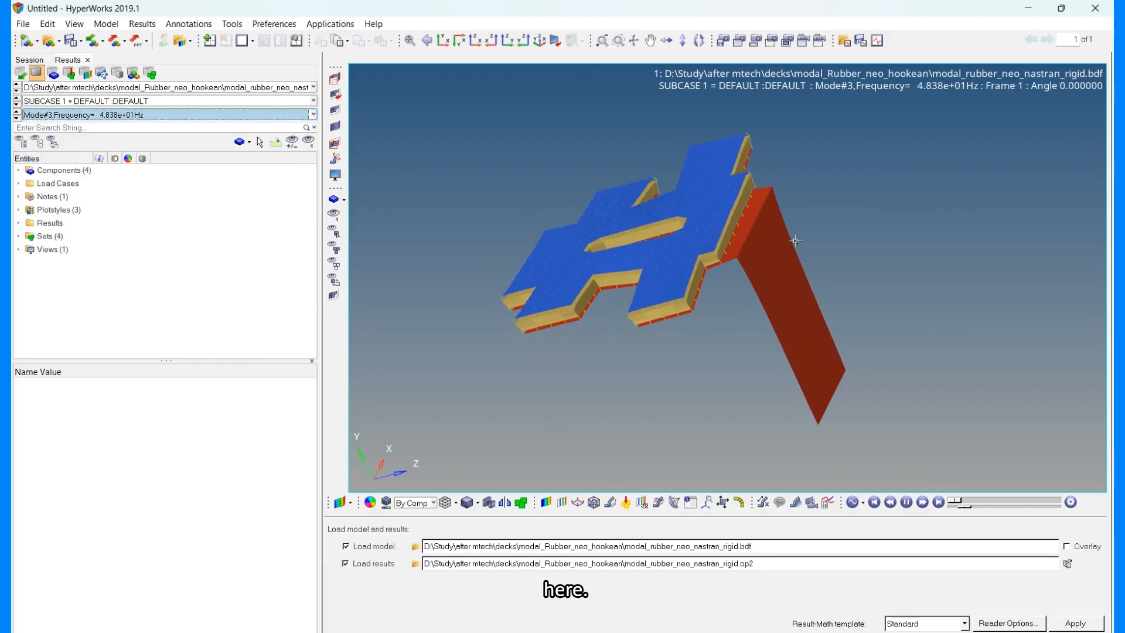
pyautogui.click(908, 504)
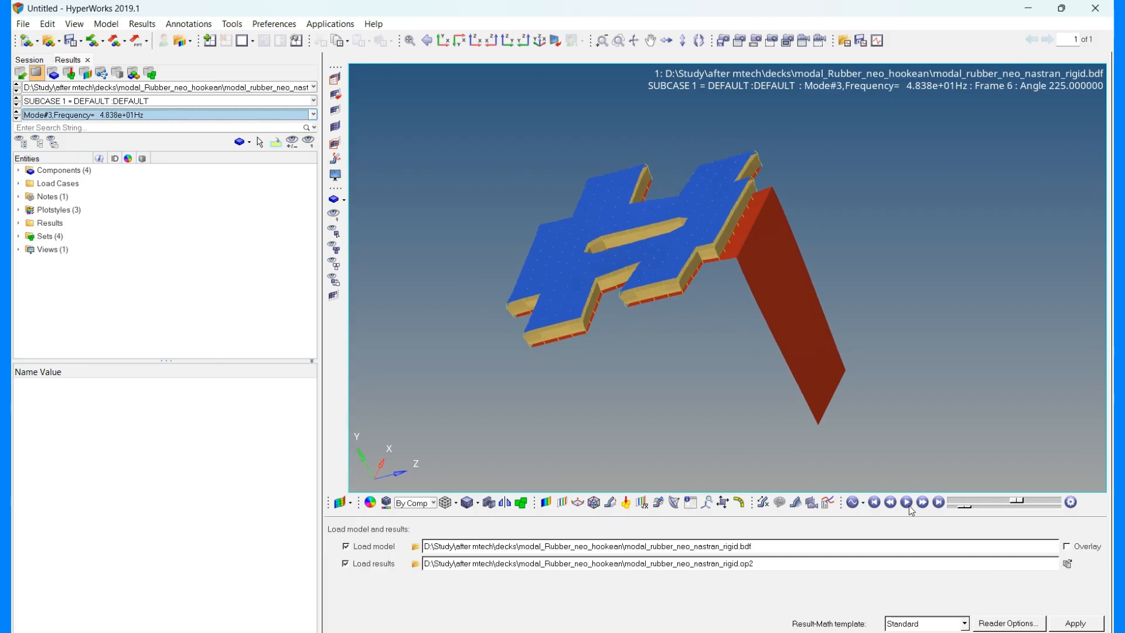